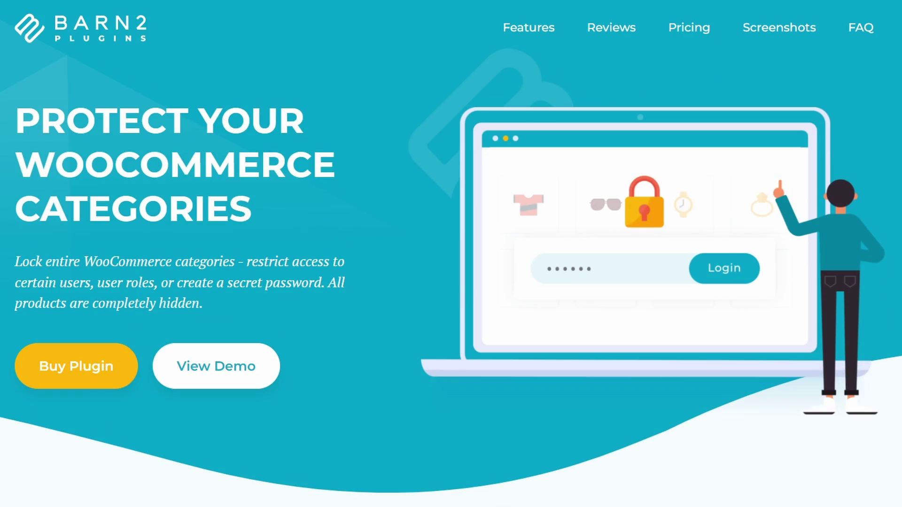
In the Protected Categories password demo, unlock the Clothes category with the demo password.
left_click(243, 353)
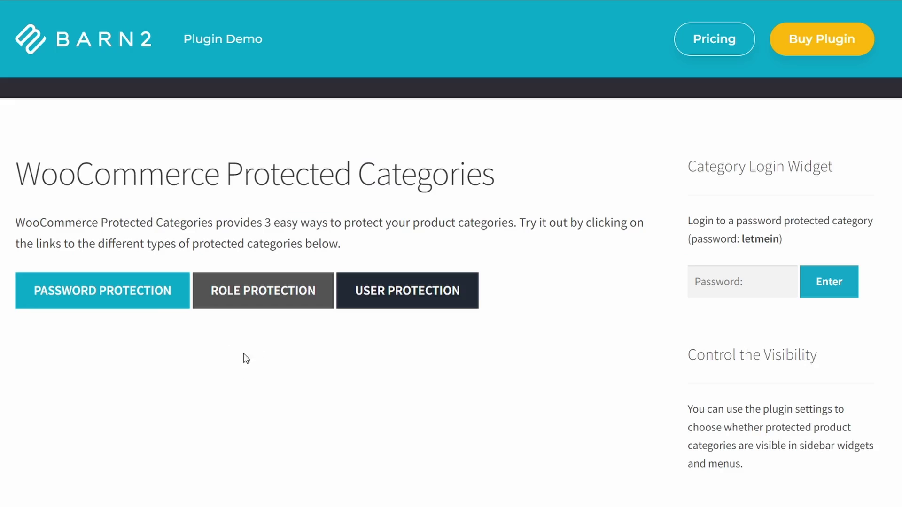
left_click(145, 301)
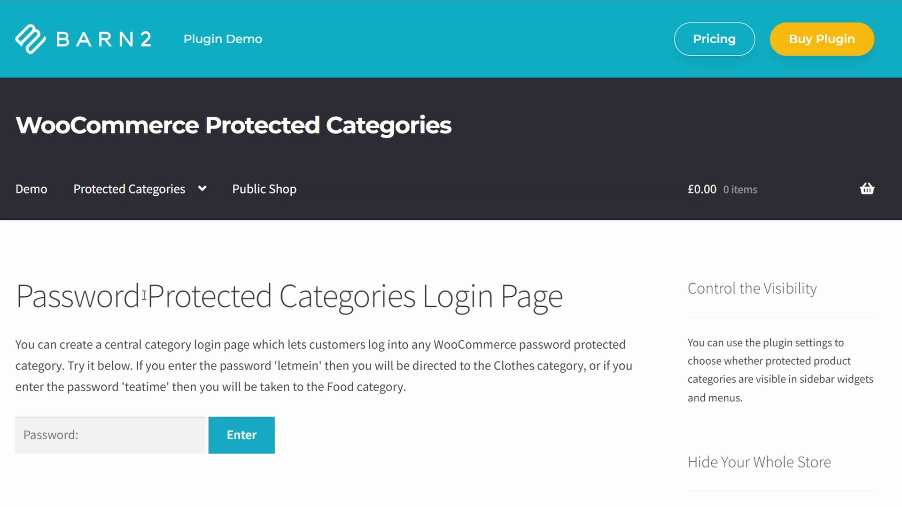
scroll(196, 310, "down", 3)
left_click(197, 309)
type("le")
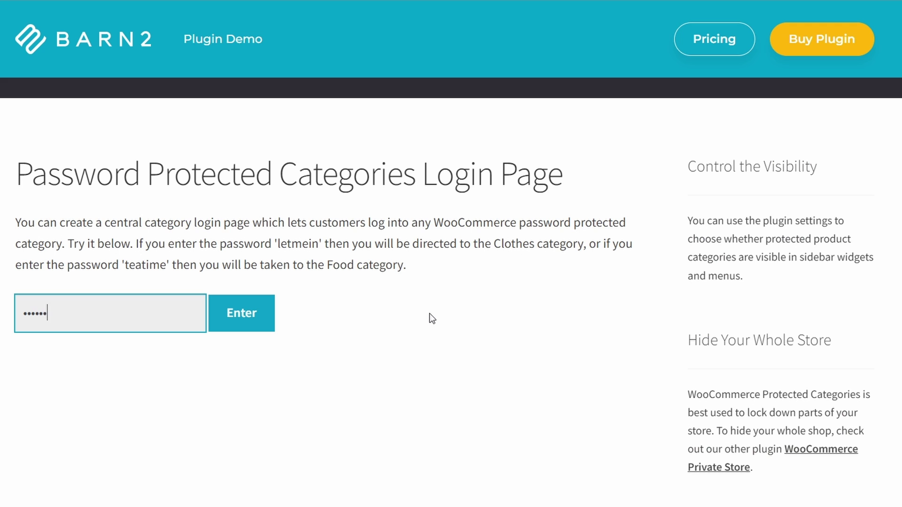
key("Return")
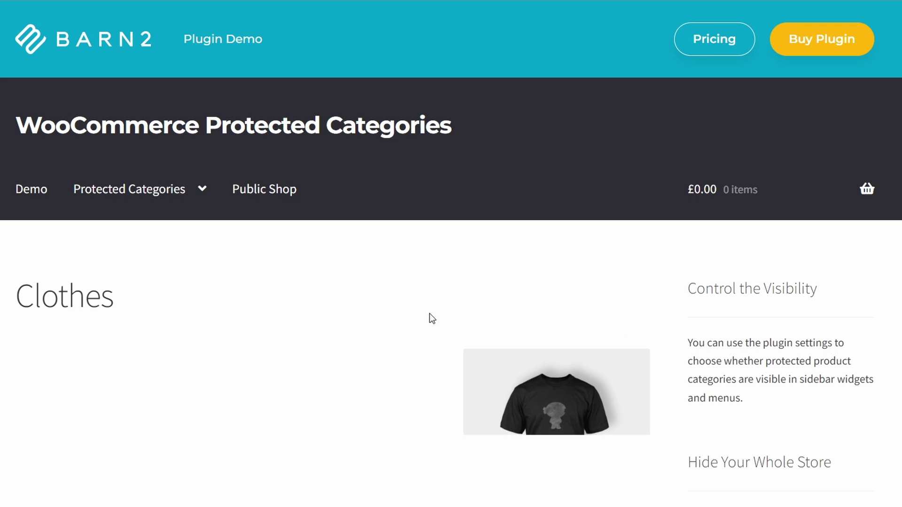
Scroll the page to bring up the WooCommerce Private Store plugin page.
scroll(451, 301, "down", 5)
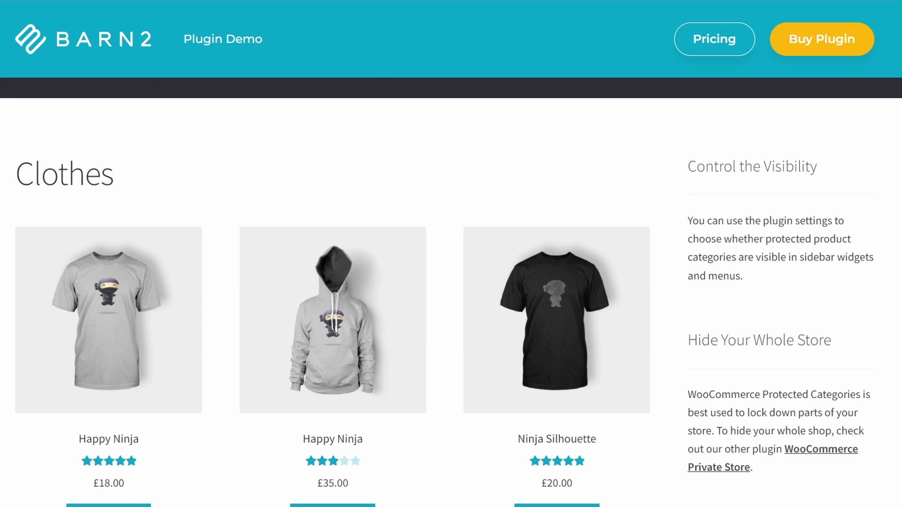
scroll(451, 301, "up", 3)
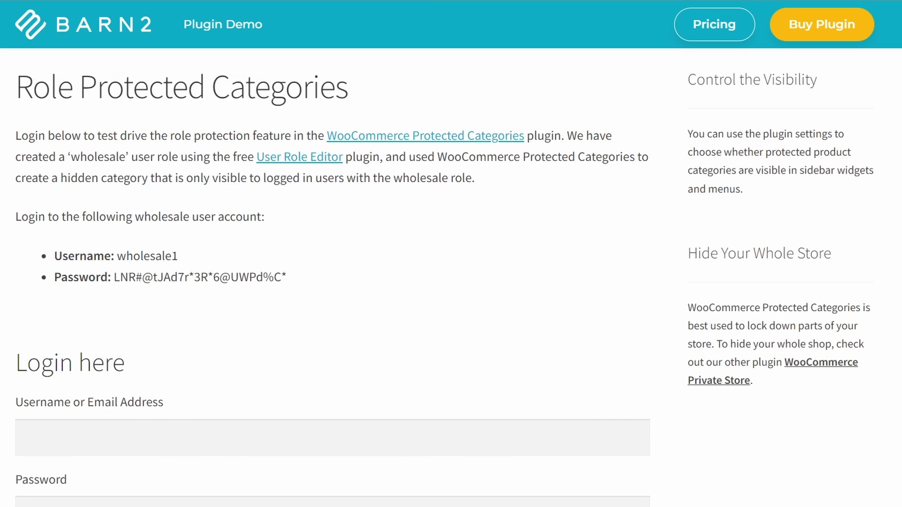
scroll(444, 278, "down", 3)
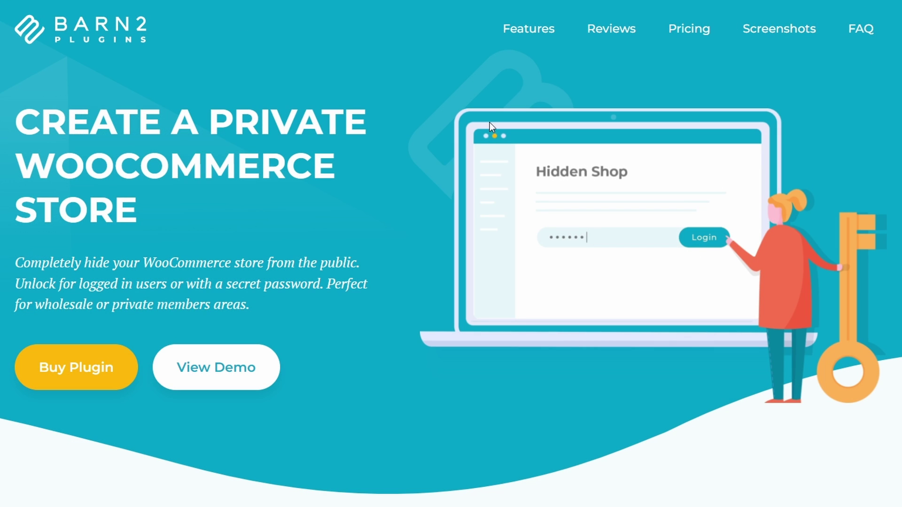
Open the Private Store demo, enter its hidden shop and scroll to the product grid.
left_click(210, 367)
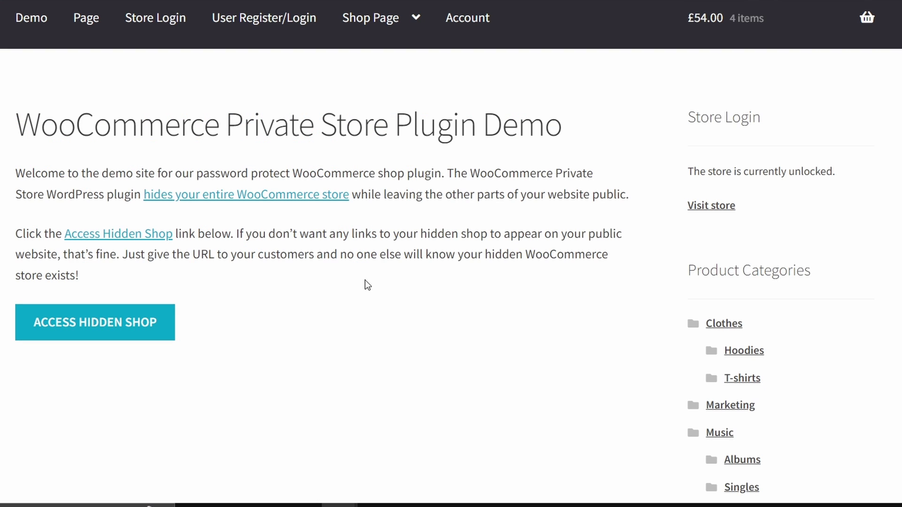
left_click(138, 324)
scroll(189, 259, "down", 3)
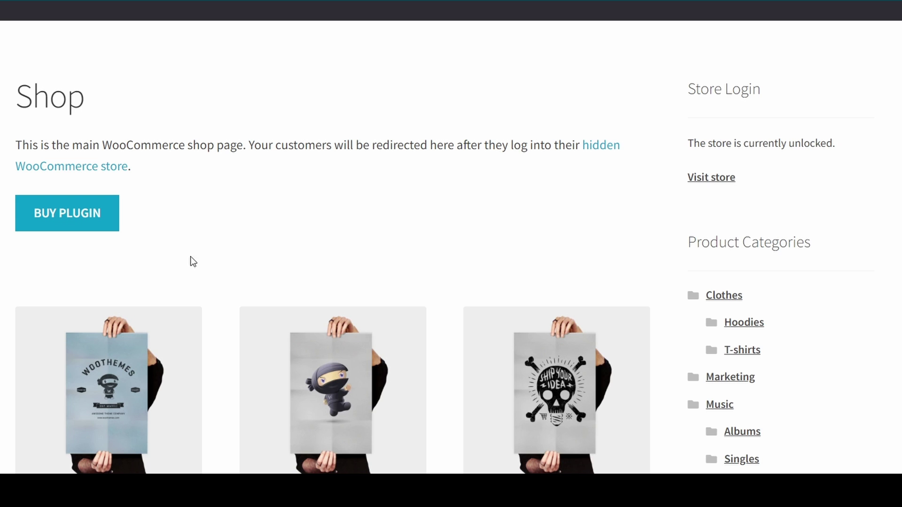
scroll(235, 207, "down", 10)
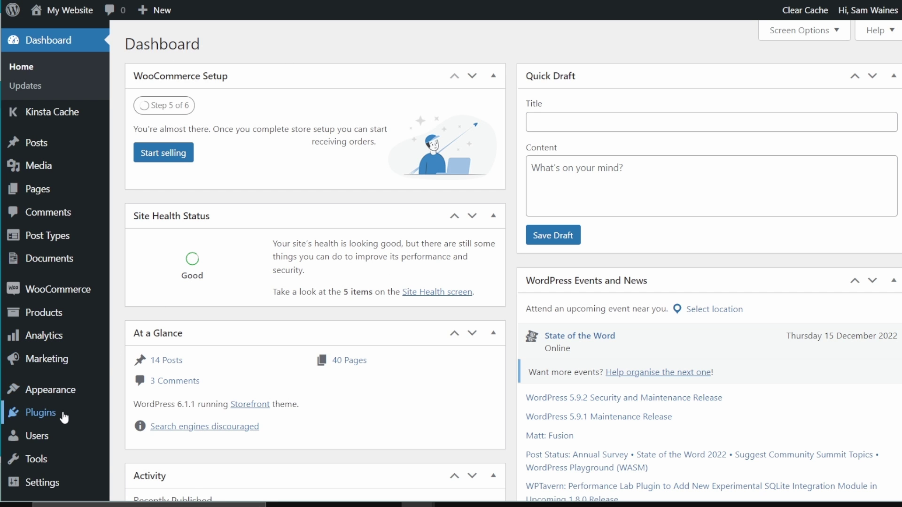
Go to Plugins > Add New and reveal the Upload Plugin zip box.
mouse_move(65, 418)
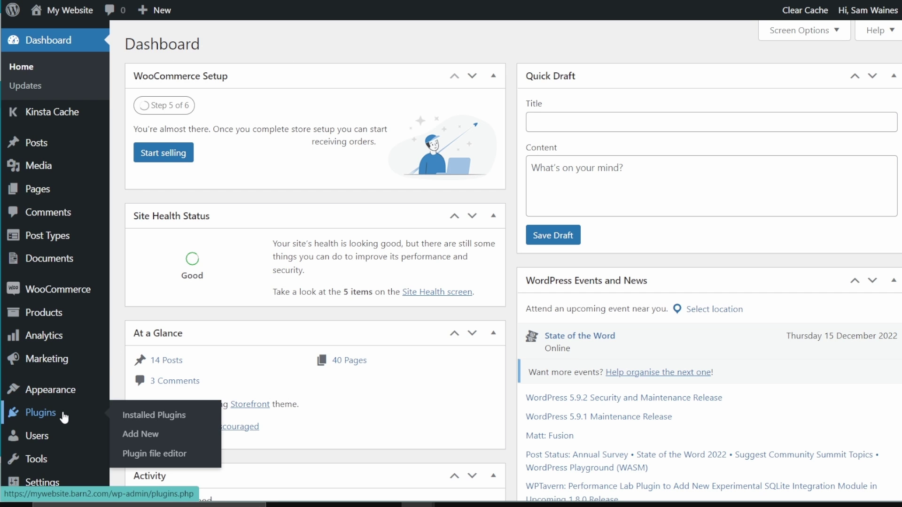
left_click(136, 434)
left_click(246, 47)
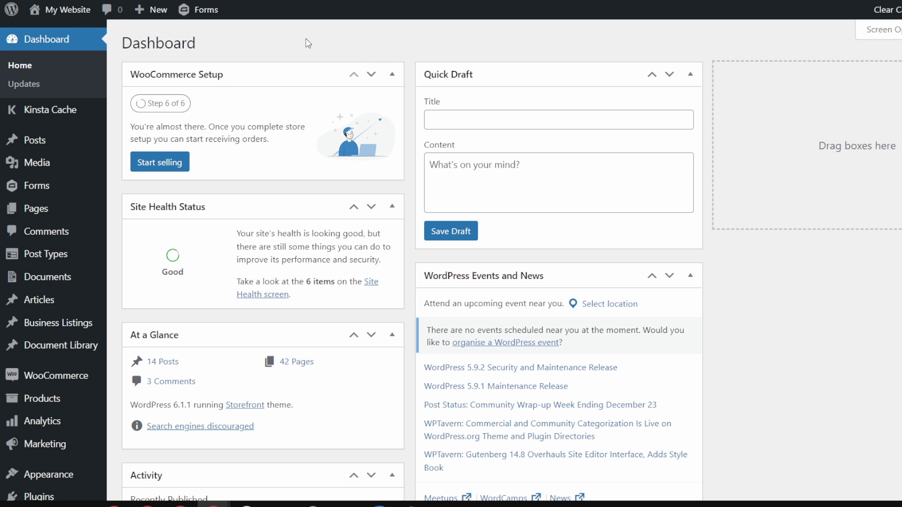
Open Products > Categories from the admin sidebar.
mouse_move(40, 403)
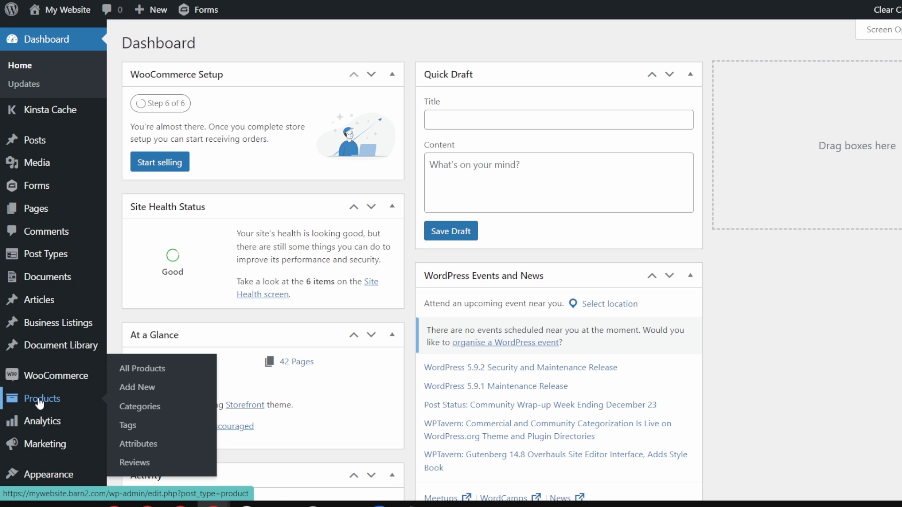
left_click(157, 411)
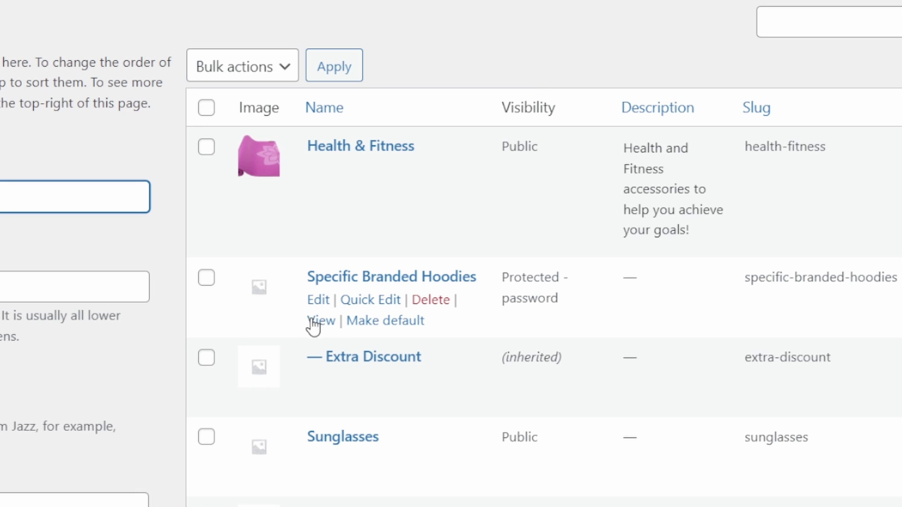
Add a second protection password to Specific Branded Hoodies and update the category.
left_click(317, 301)
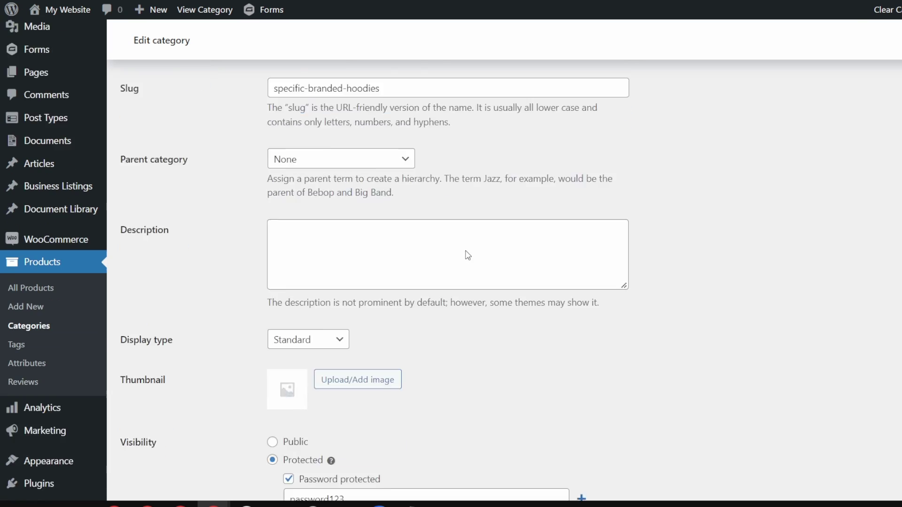
scroll(468, 255, "down", 3)
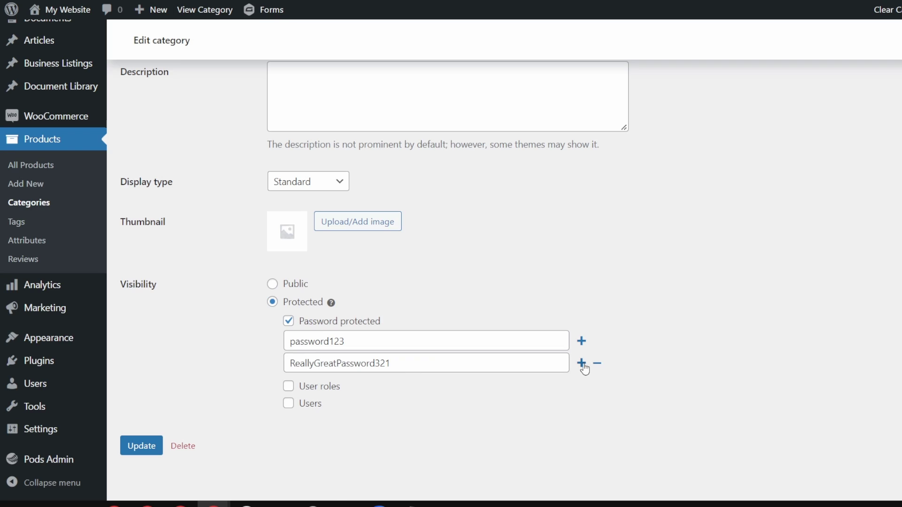
left_click(582, 364)
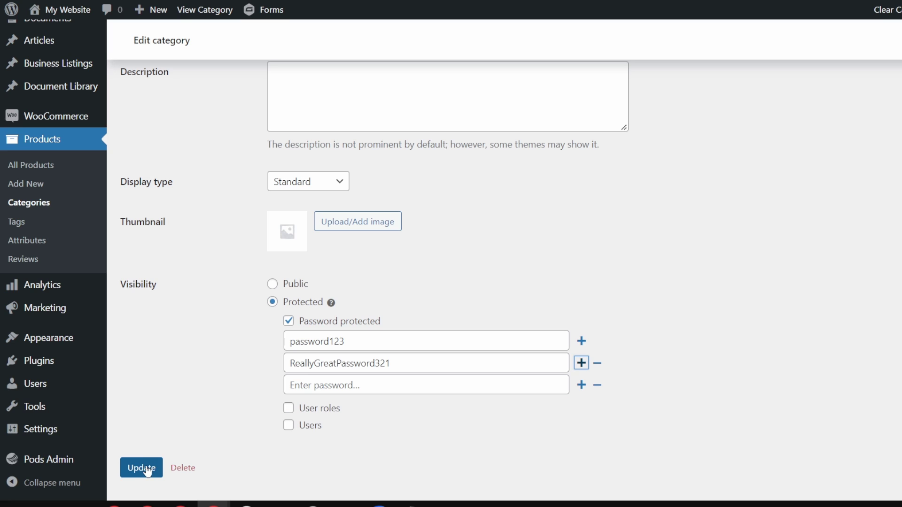
scroll(164, 445, "down", 1)
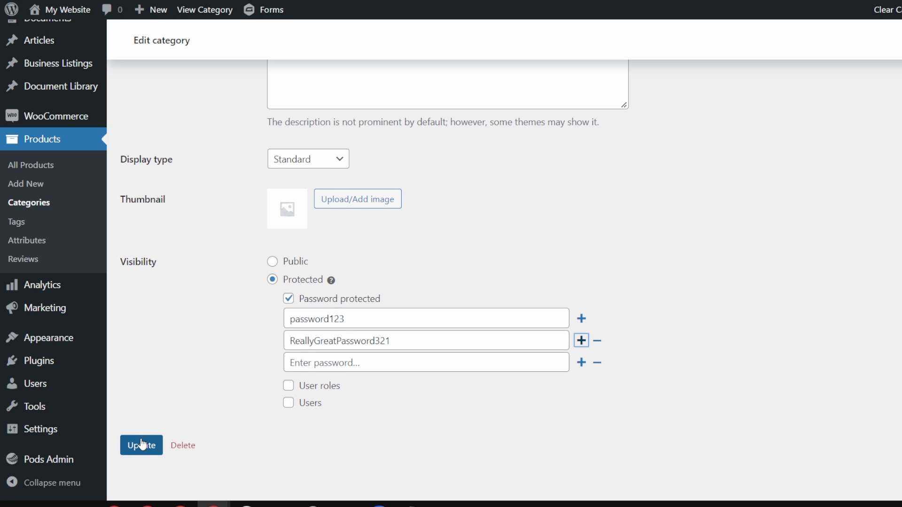
left_click(154, 446)
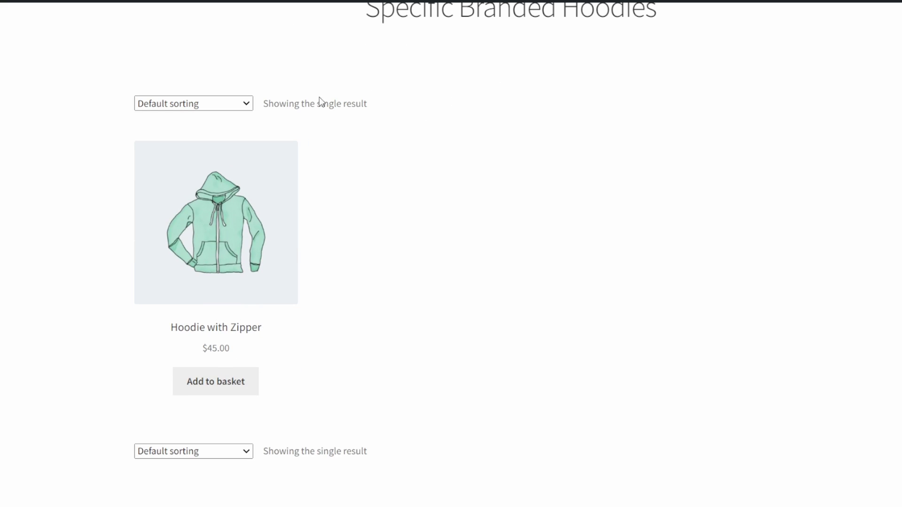
Scroll through the Specific Branded Hoodies category page and the Customer Specific Hoodies page.
scroll(403, 274, "up", 3)
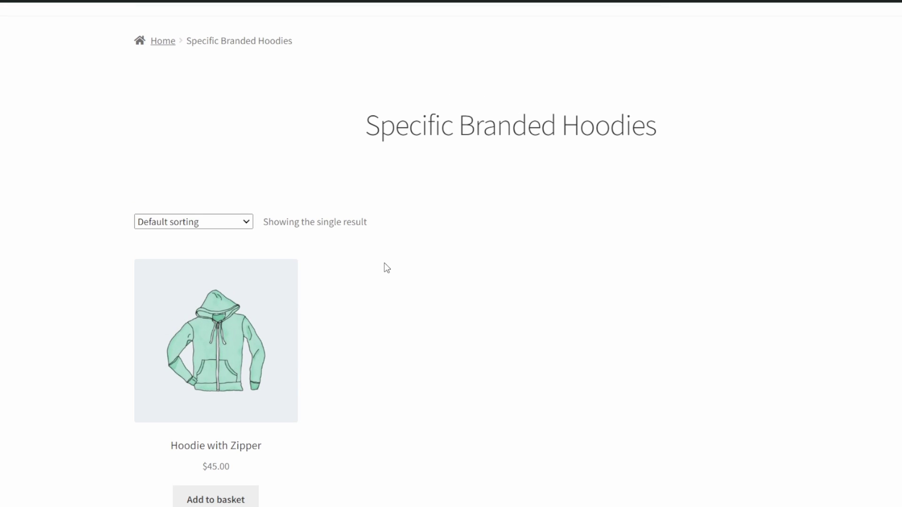
scroll(387, 265, "down", 3)
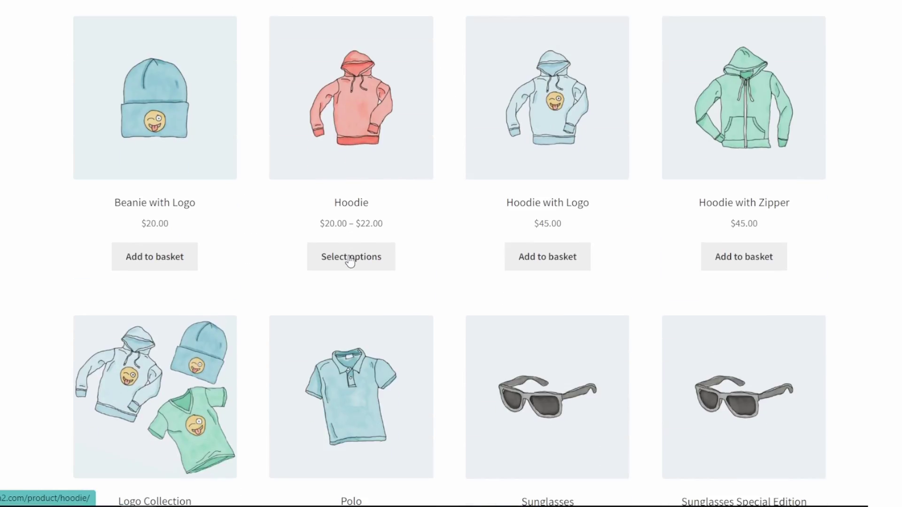
scroll(345, 253, "up", 7)
scroll(300, 242, "down", 10)
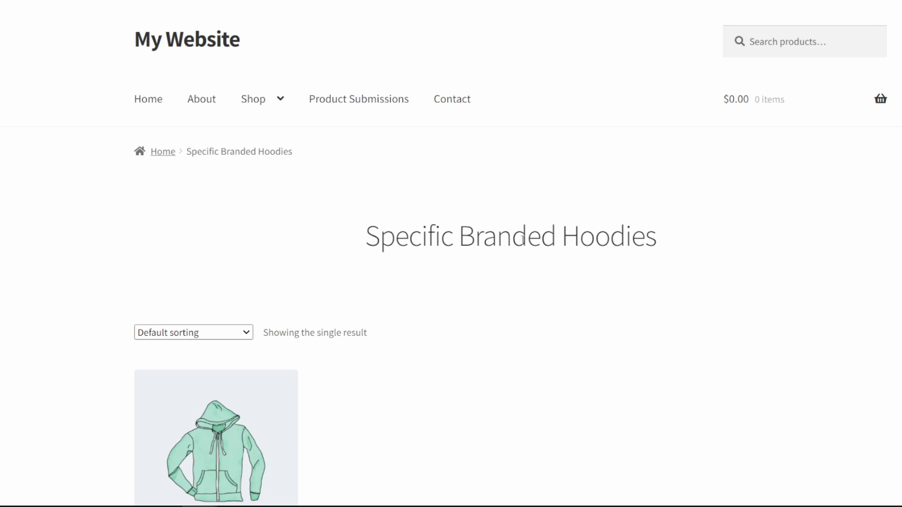
Scroll the unlocked Specific Branded Hoodies page showing Hoodie with Zipper at $45.00.
scroll(451, 254, "down", 3)
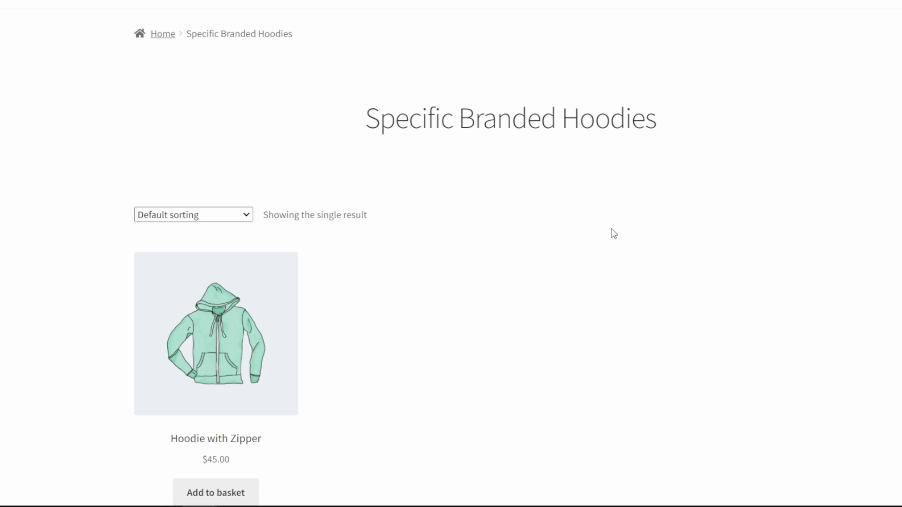
scroll(616, 231, "down", 3)
scroll(402, 265, "up", 3)
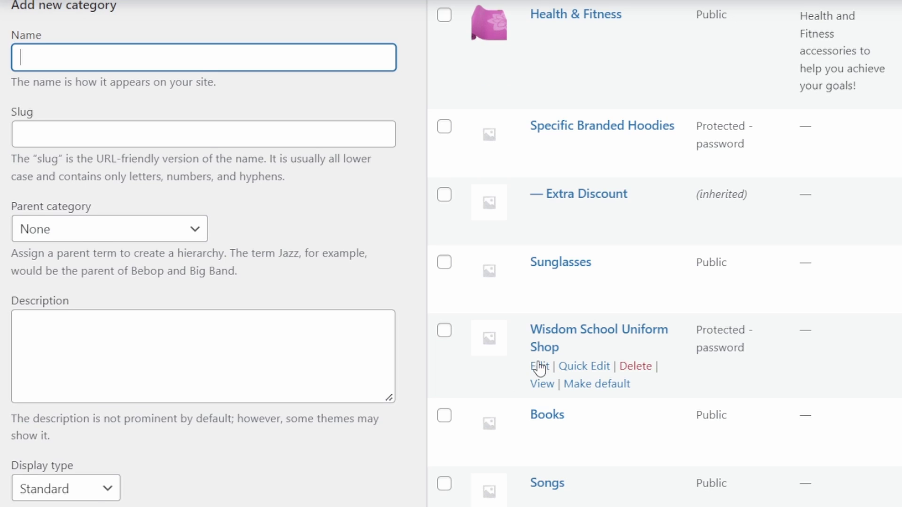
Open the Wisdom School Uniform Shop category for editing.
left_click(539, 367)
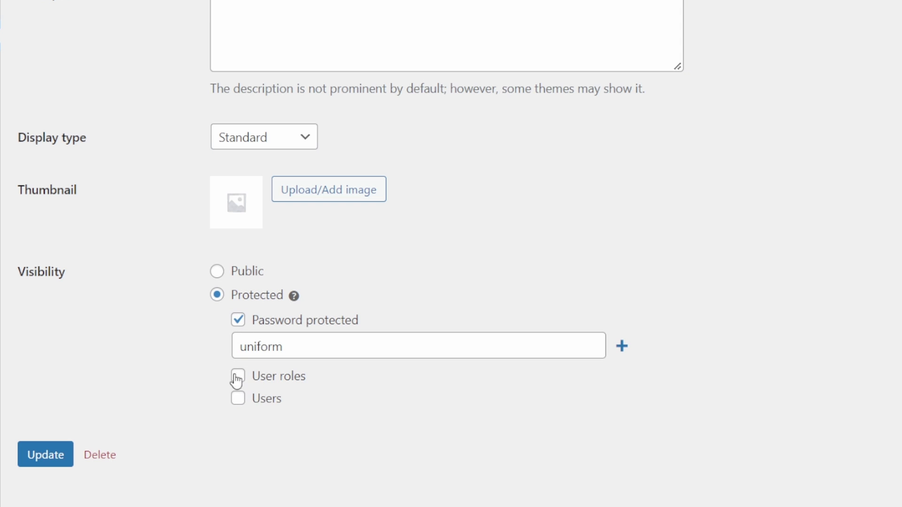
Enable user-role and specific-user restrictions, searching users for 'school'.
left_click(238, 378)
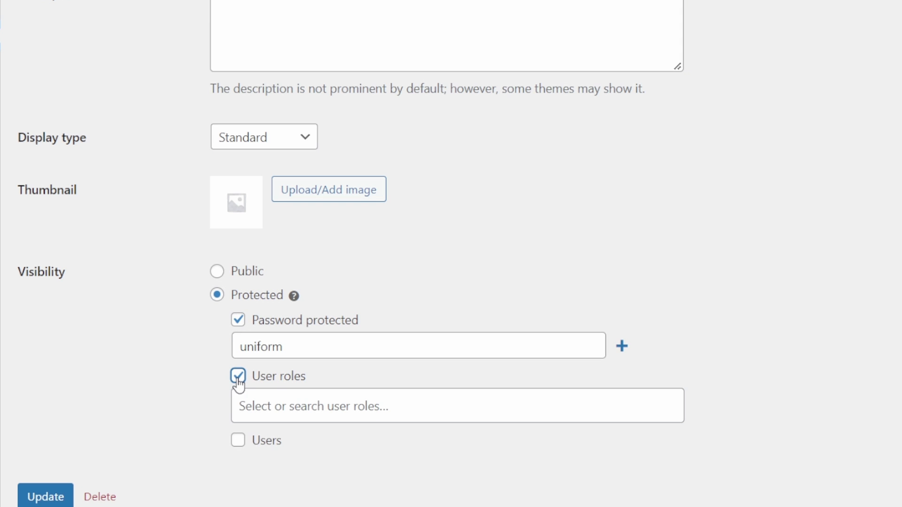
left_click(240, 442)
left_click(353, 470)
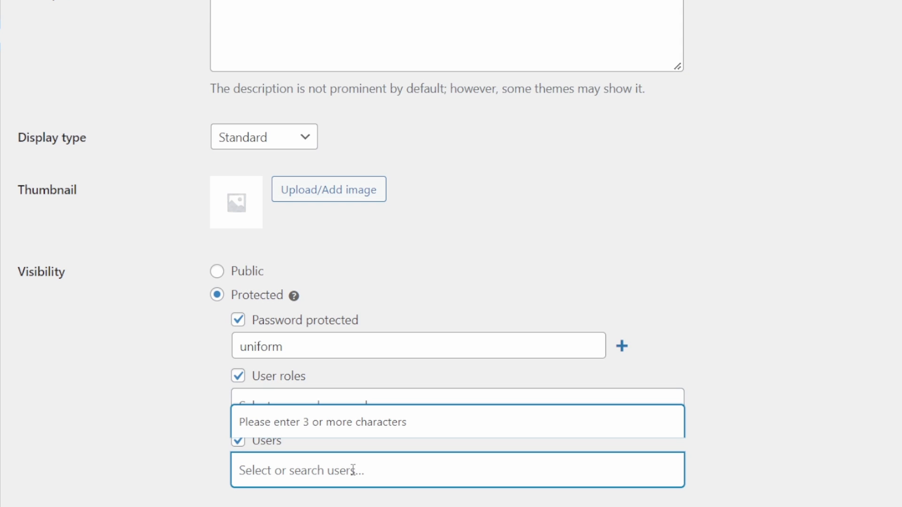
type("school")
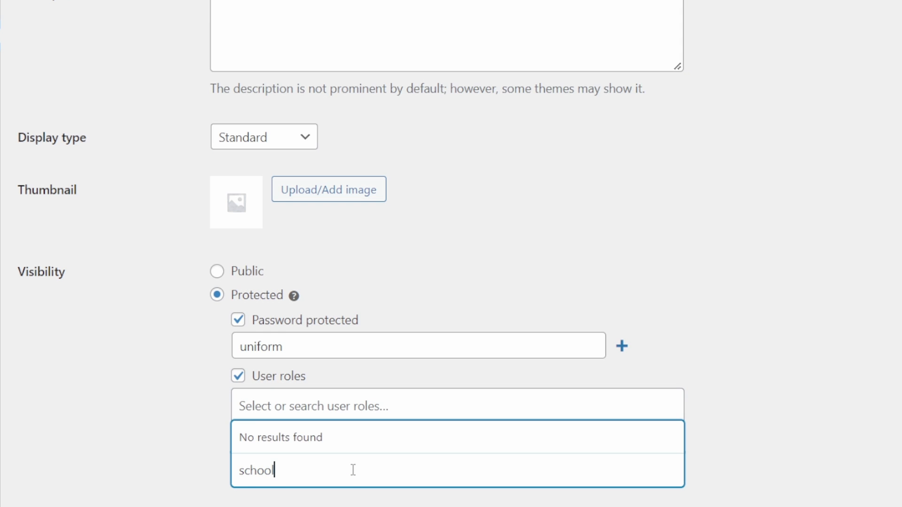
Allow the Customer role, leave specific users empty, and update the category.
left_click(281, 406)
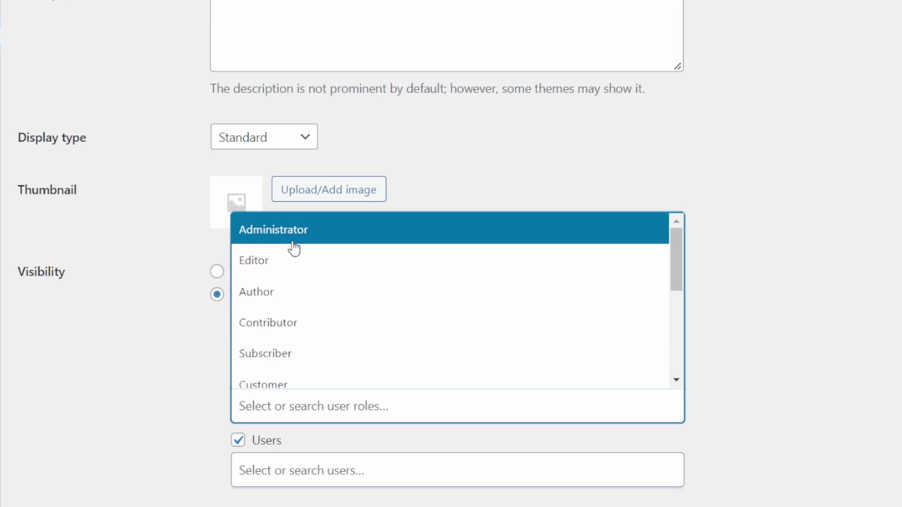
scroll(325, 319, "down", 3)
scroll(327, 327, "down", 2)
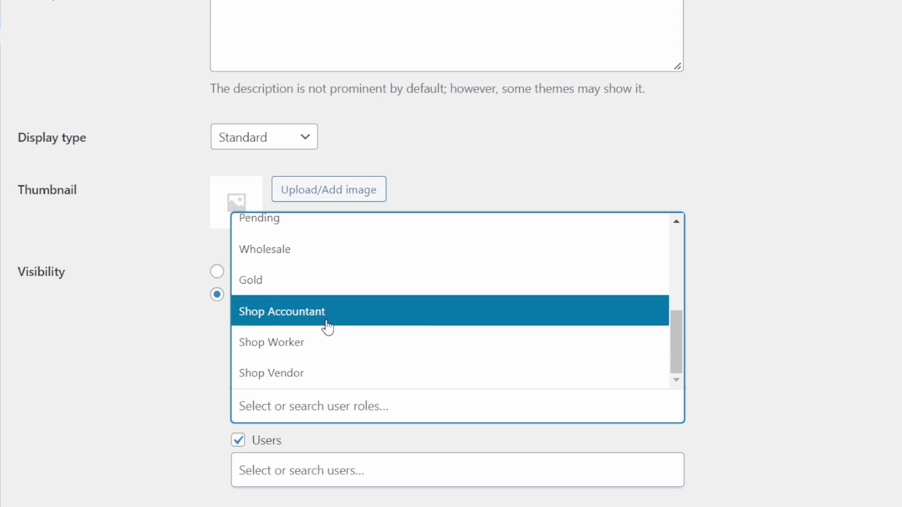
scroll(302, 286, "up", 3)
left_click(302, 305)
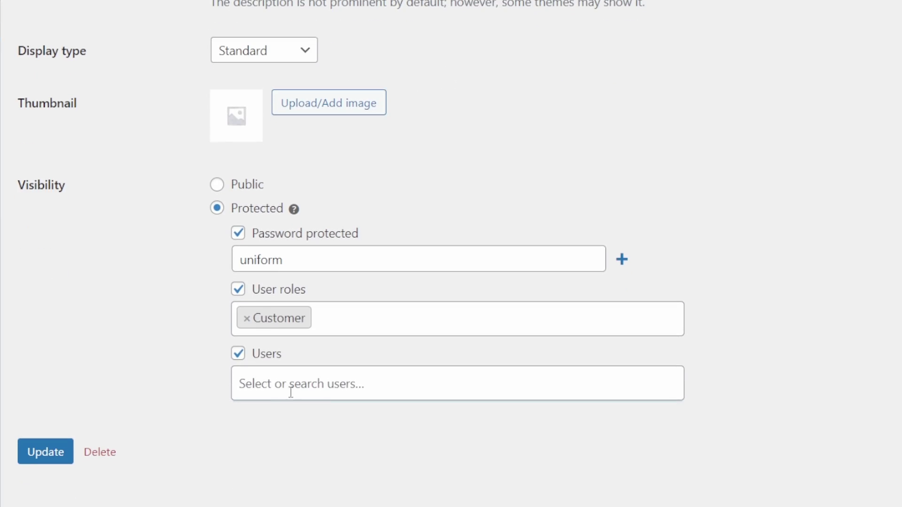
left_click(315, 383)
left_click(187, 362)
left_click(37, 453)
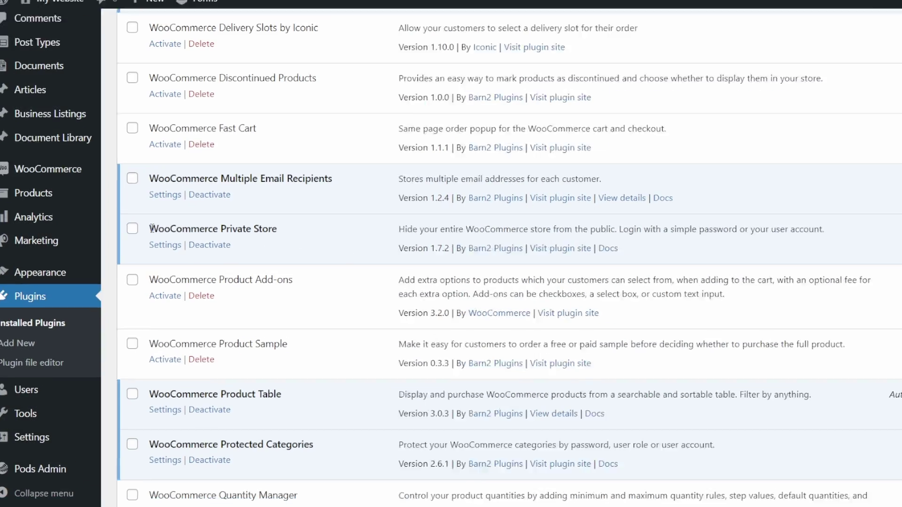
Open the WooCommerce Private Store settings from the Installed Plugins list.
left_click_drag(158, 229, 294, 233)
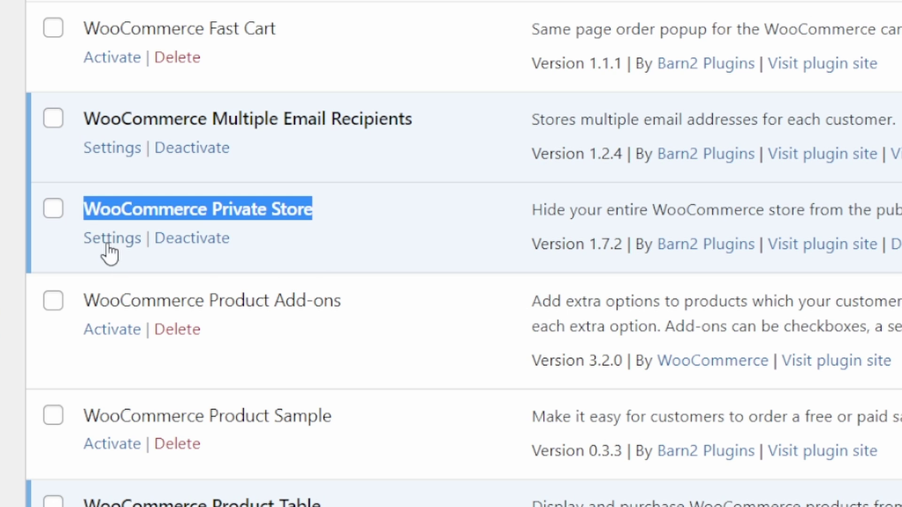
left_click(111, 239)
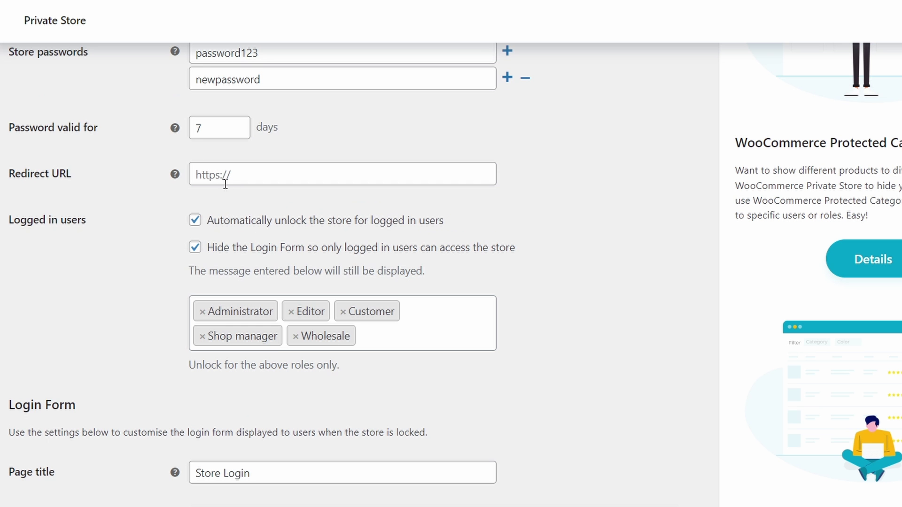
Keep automatic unlocking for logged-in users on and highlight both store passwords.
left_click(196, 221)
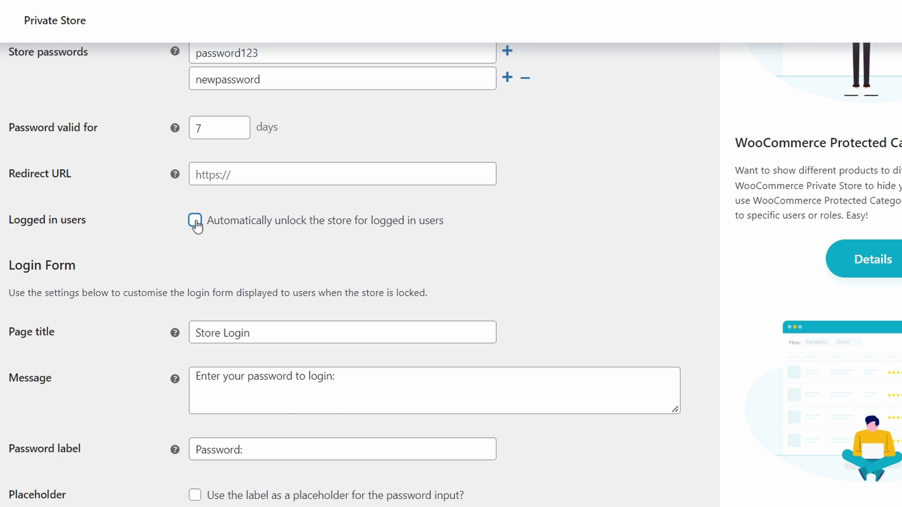
left_click(196, 222)
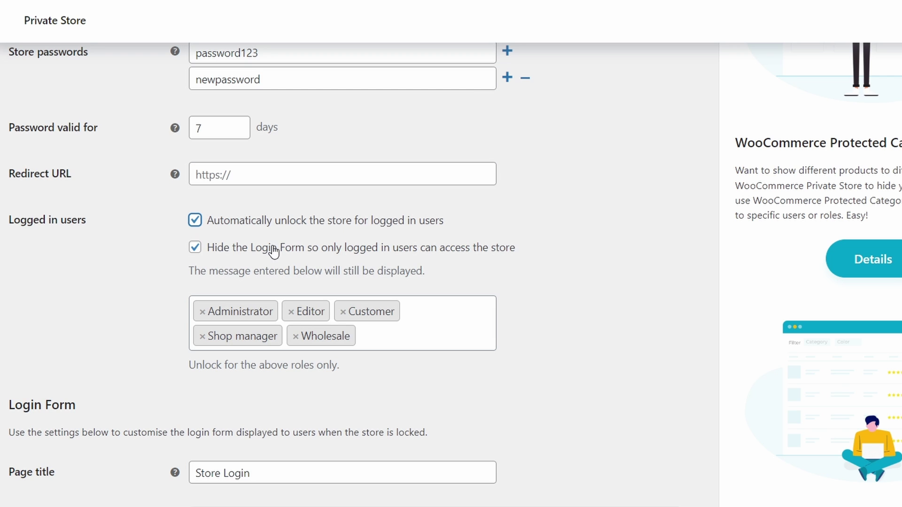
scroll(273, 245, "up", 3)
left_click_drag(282, 187, 197, 194)
left_click(294, 209)
left_click_drag(294, 210, 193, 213)
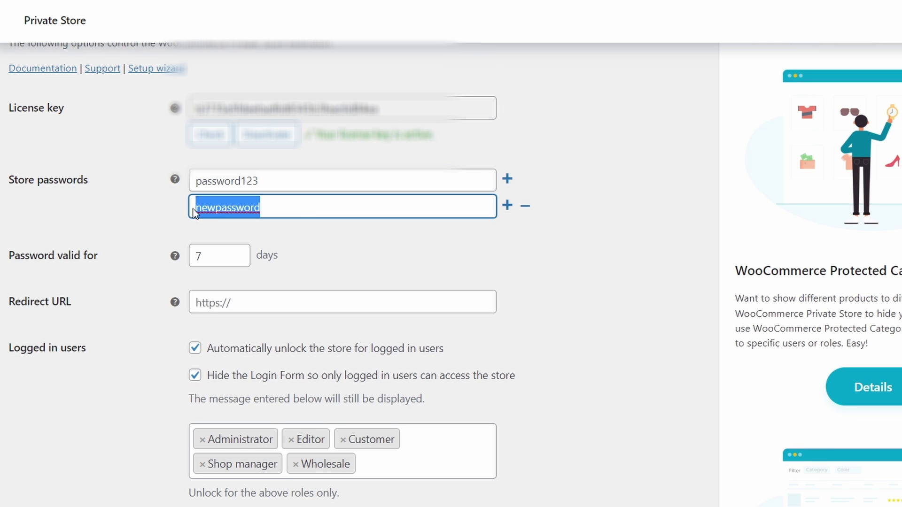
left_click(315, 182)
scroll(357, 265, "down", 3)
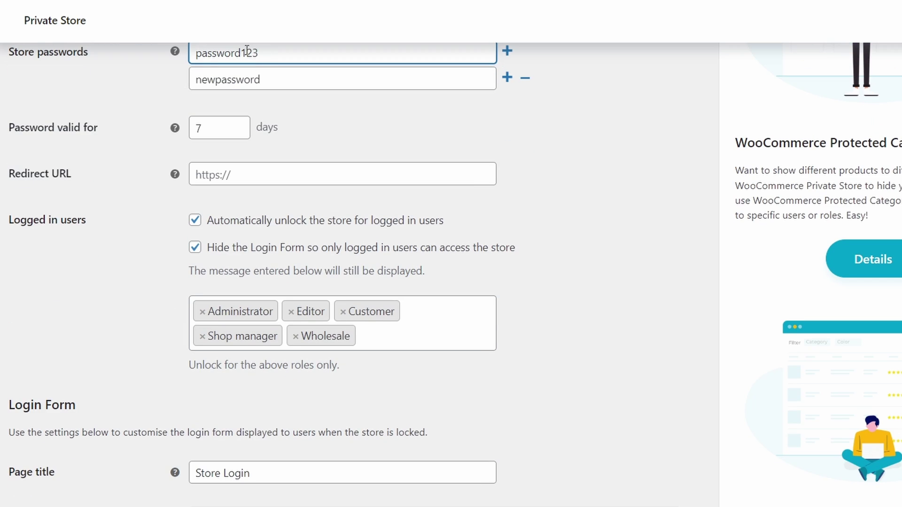
Leave the Hide login form option ticked.
left_click(196, 249)
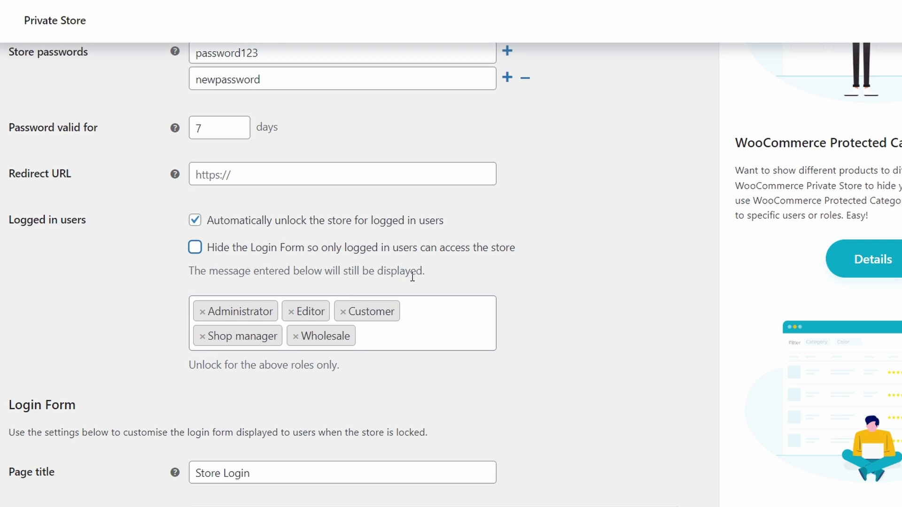
left_click(195, 248)
scroll(374, 237, "down", 3)
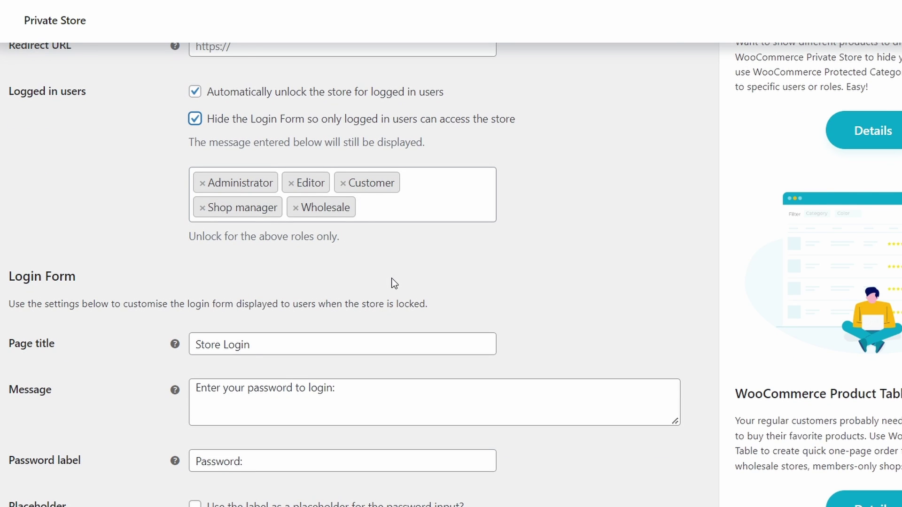
scroll(395, 284, "up", 3)
Remove Shop manager from the unlocking roles, leaving Administrator, Editor, Customer and Wholesale, and save.
left_click(383, 339)
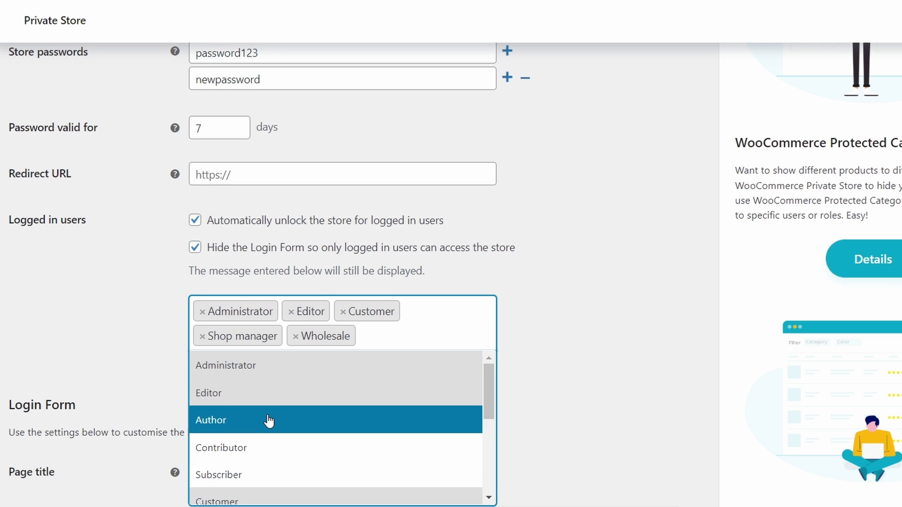
left_click(269, 421)
left_click(342, 313)
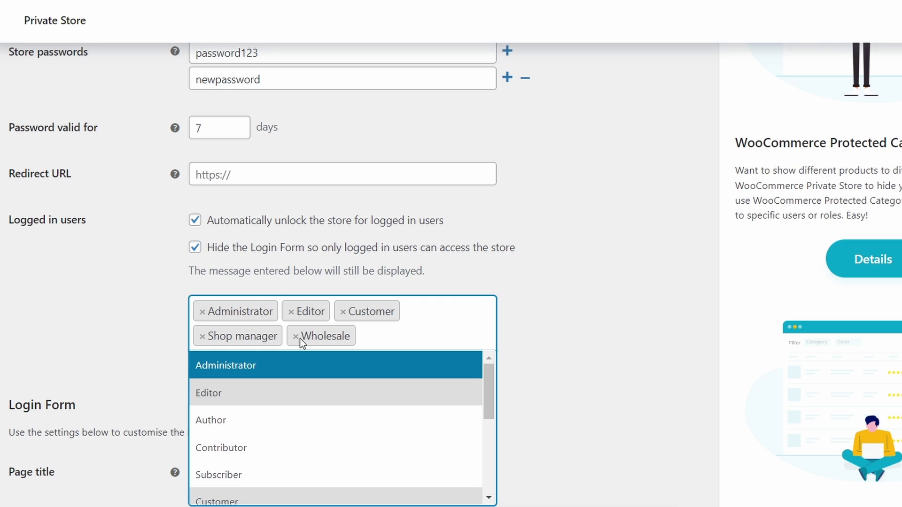
left_click(201, 338)
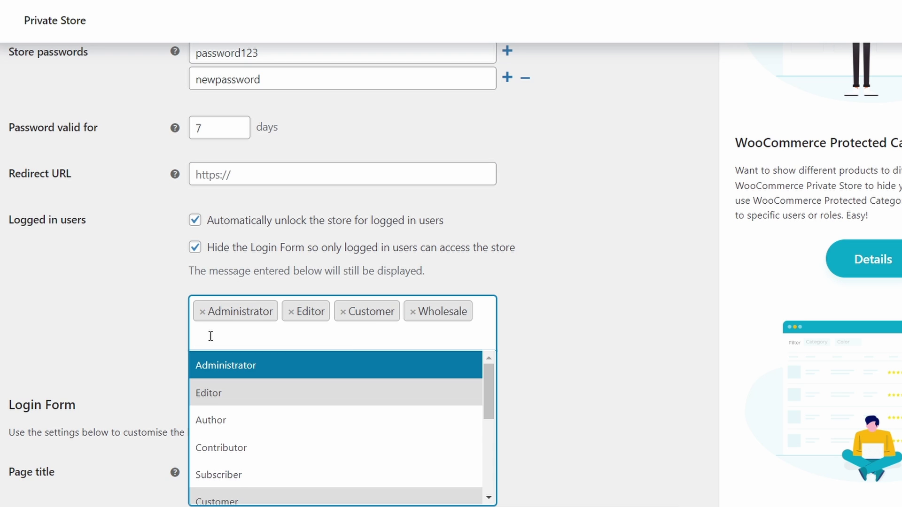
left_click(120, 368)
scroll(136, 374, "down", 5)
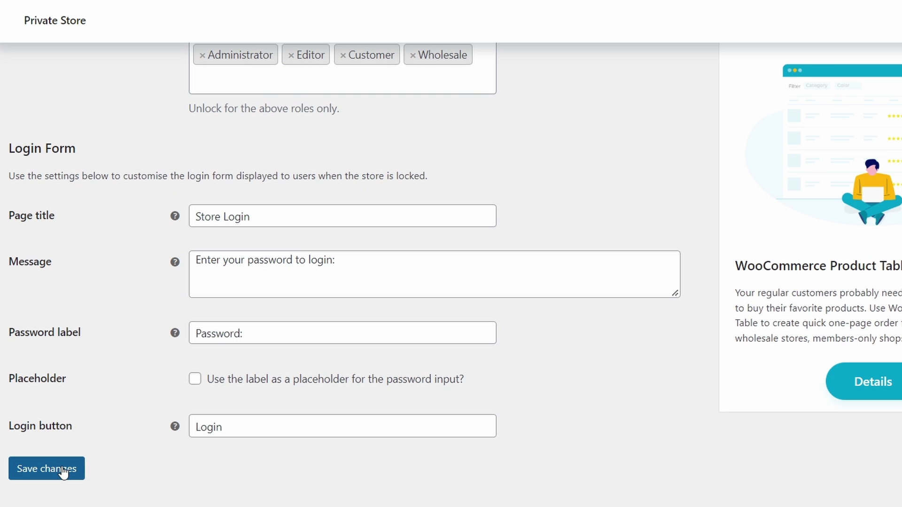
left_click(63, 473)
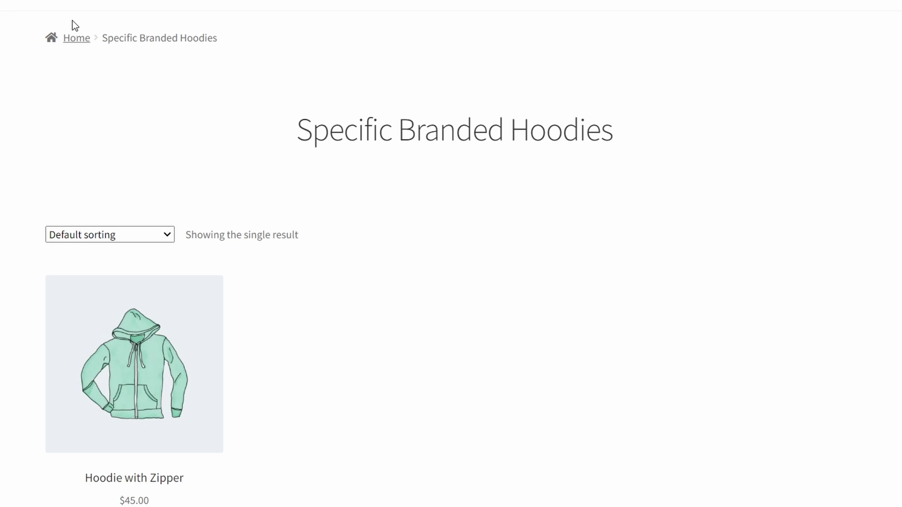
Go to the site's home page and bring up the storefront Shop page.
left_click(76, 38)
mouse_move(174, 114)
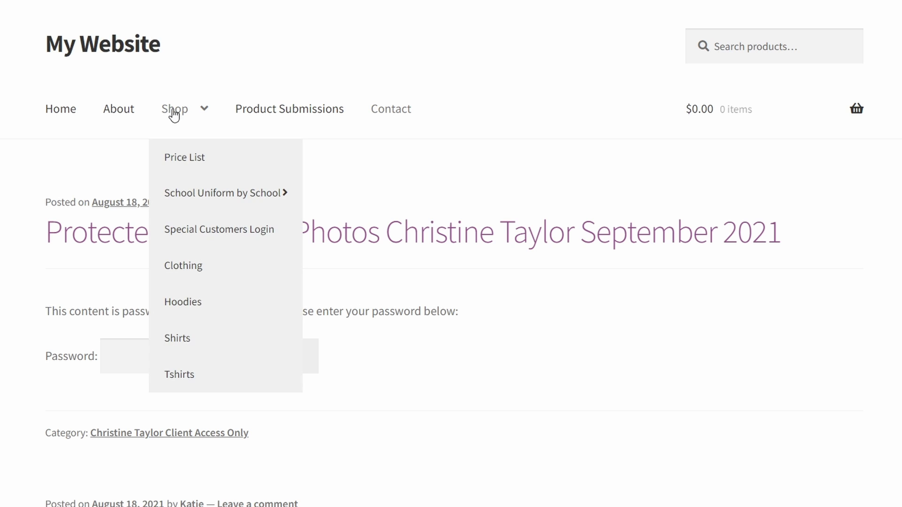
left_click(174, 112)
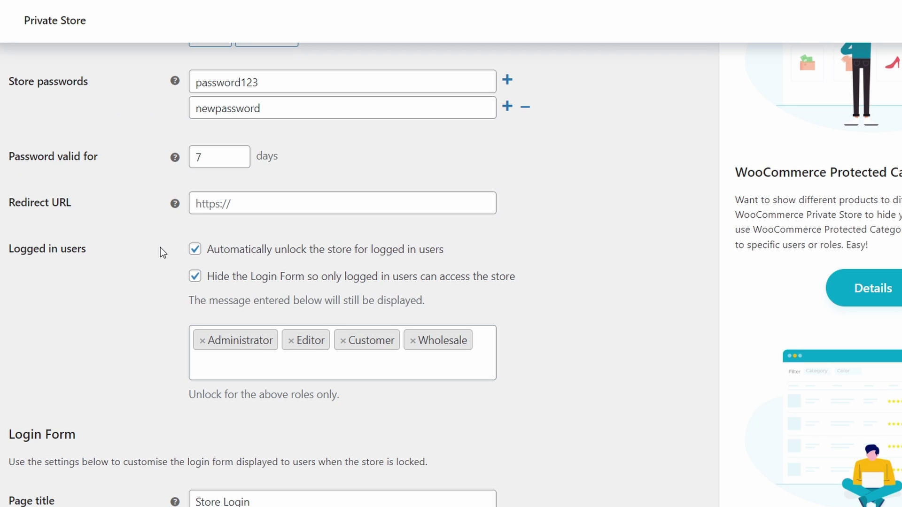
Untick Automatically unlock the store for logged in users and save the Private Store settings.
left_click(195, 249)
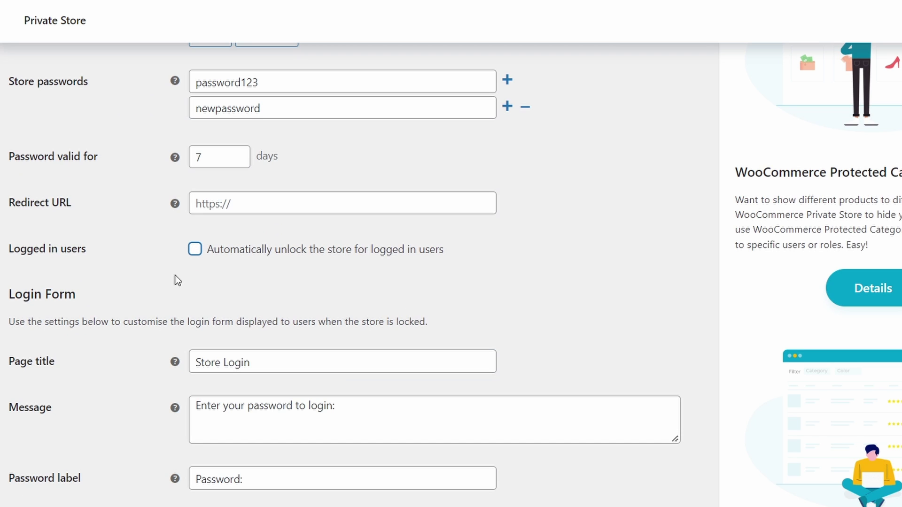
scroll(245, 329, "up", 5)
left_click(252, 338)
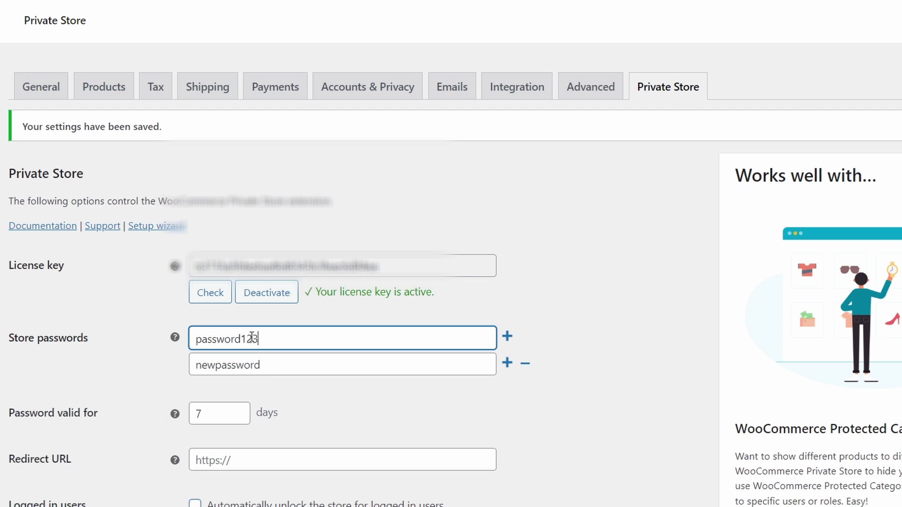
double_click(252, 337)
scroll(155, 395, "down", 8)
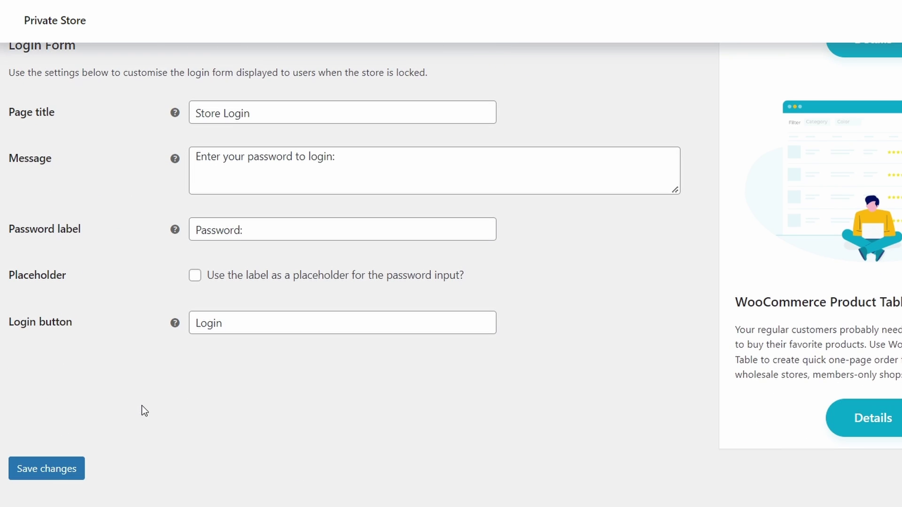
left_click(27, 469)
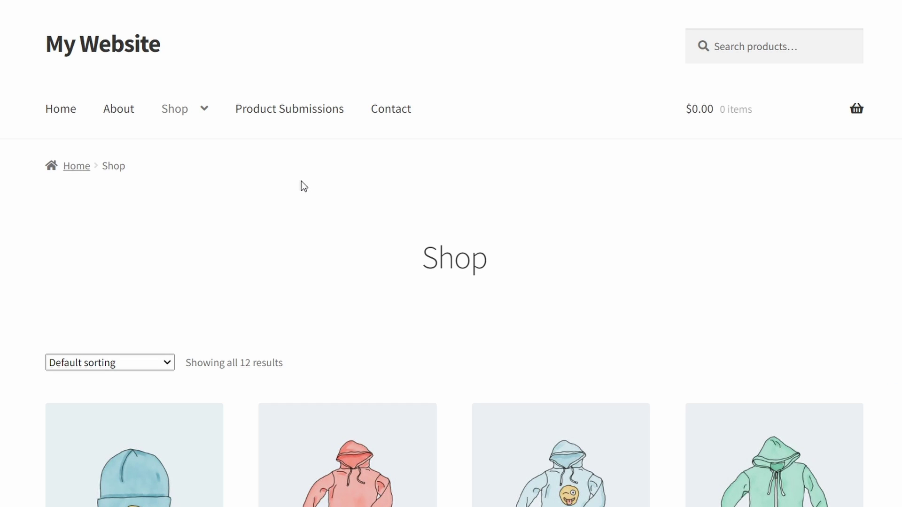
Reload to the Store Login page, paste the store password, and browse the 11 Shop products down to Yoga Mat.
left_click(137, 50)
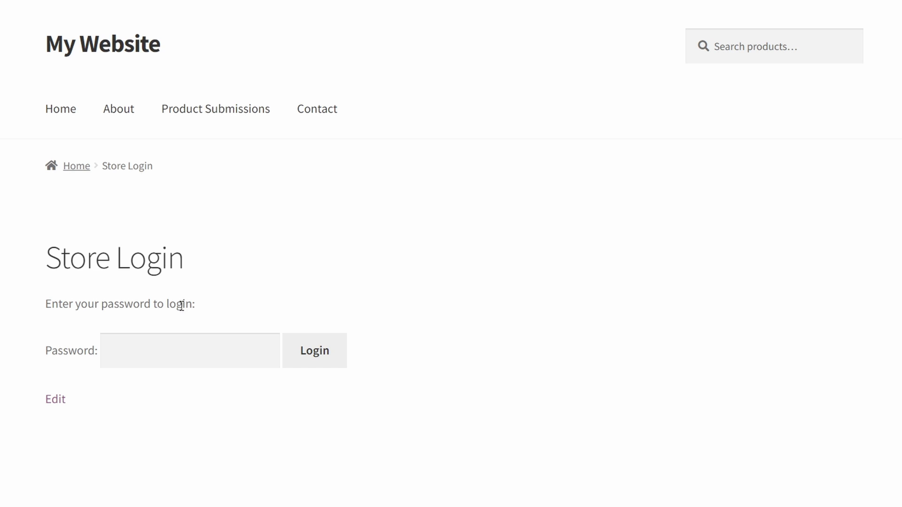
left_click(187, 350)
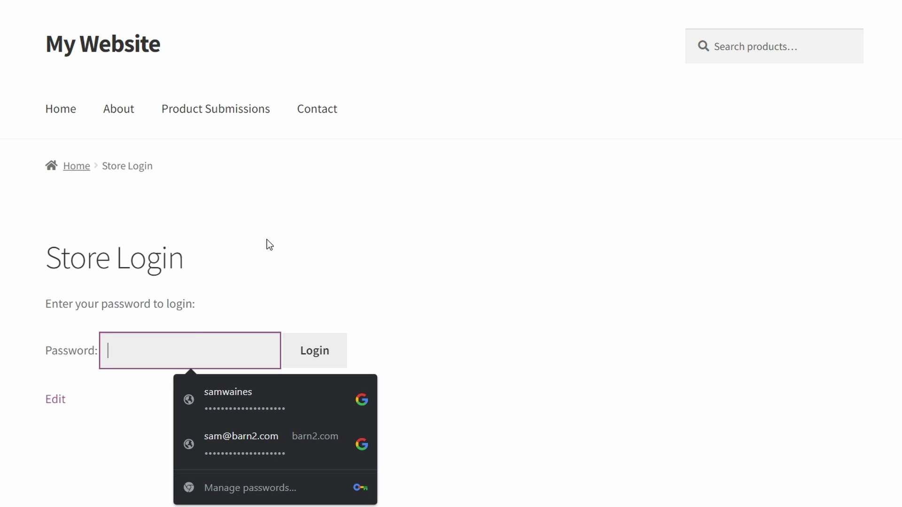
key("ctrl+v")
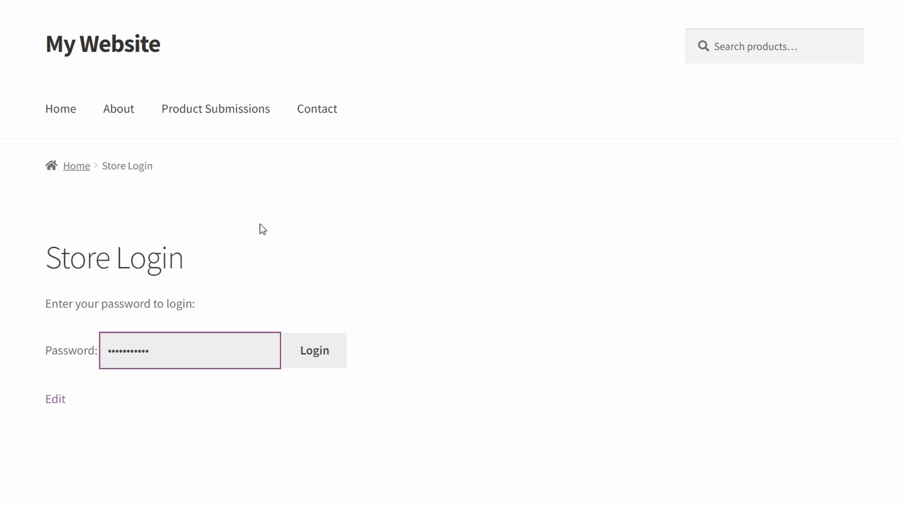
key("Return")
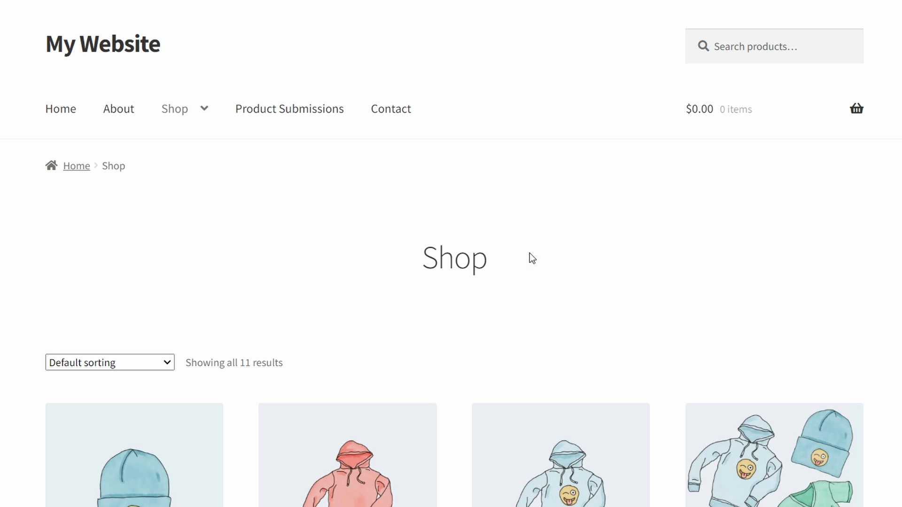
scroll(520, 114, "down", 3)
scroll(540, 187, "down", 5)
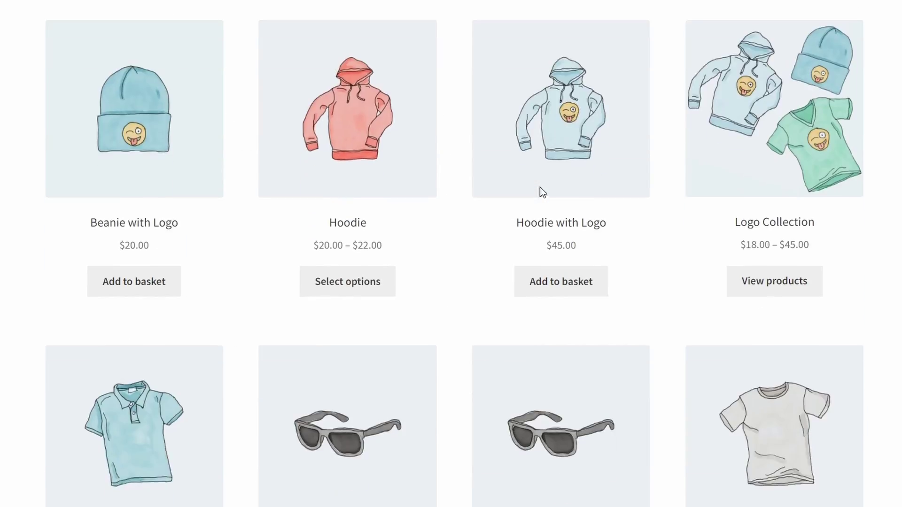
scroll(540, 192, "down", 14)
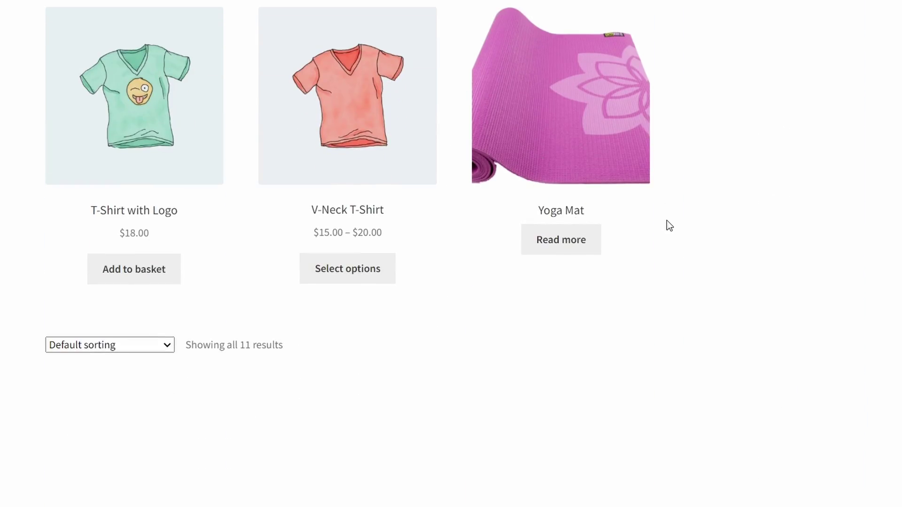